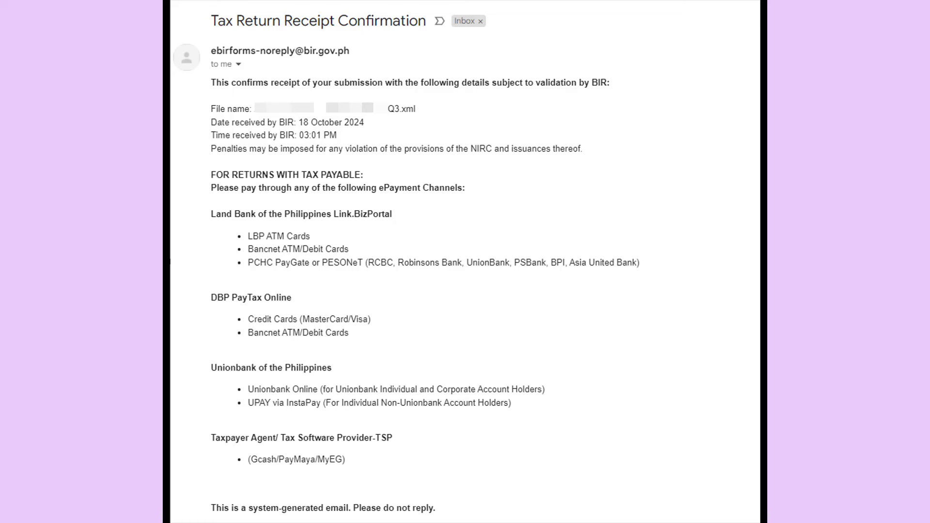
# - Launch eBIRForms and enter the taxpayer identification number to load the saved profile
pyautogui.press('super')
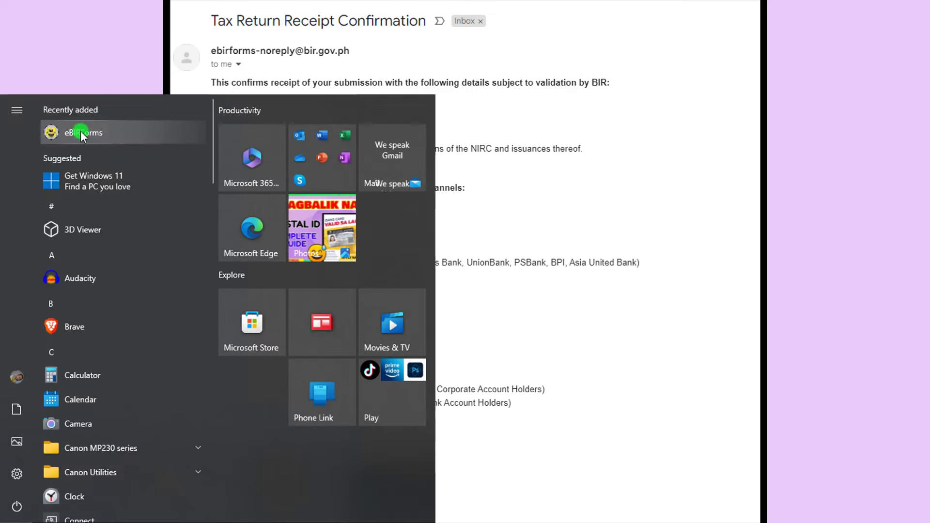
pyautogui.click(83, 132)
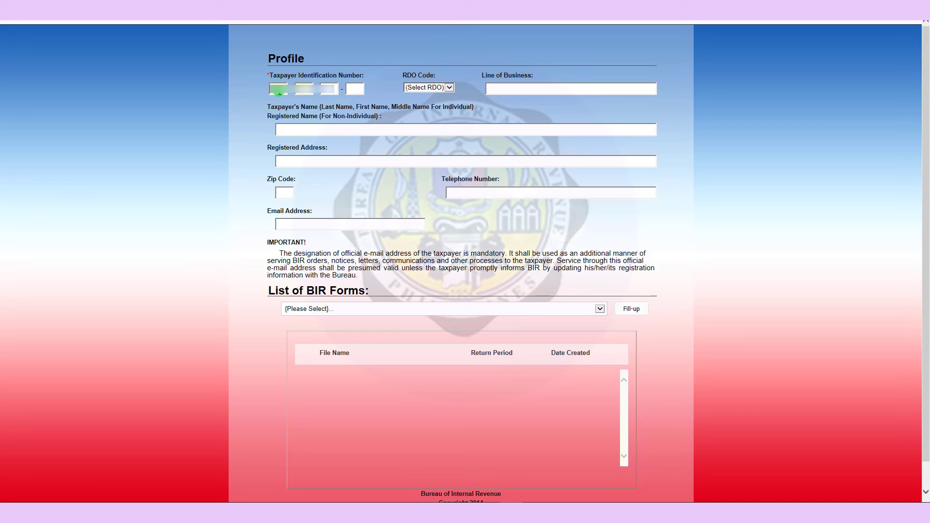
pyautogui.write('000')
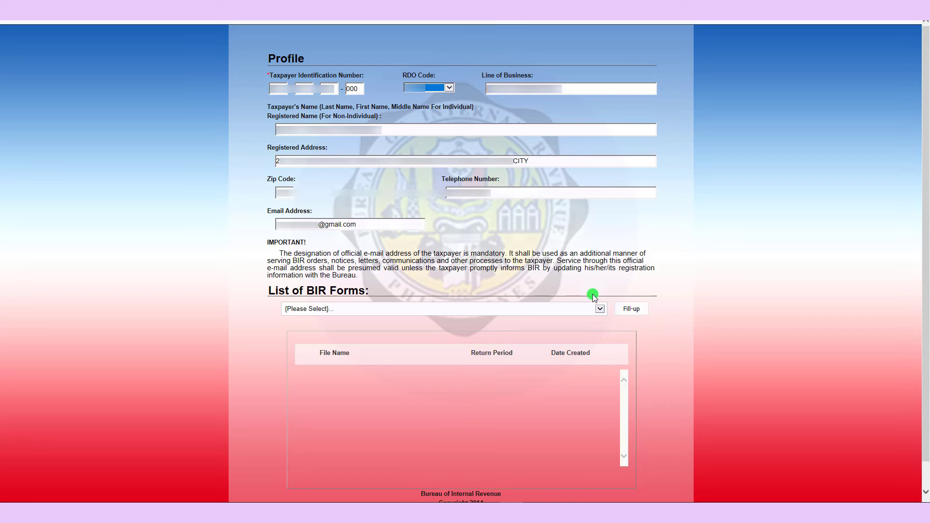
# - Open BIR Form 1701Qv2018 - Quarterly Income Tax Return for filling up, accept the profile update, and exit the form
pyautogui.click(599, 308)
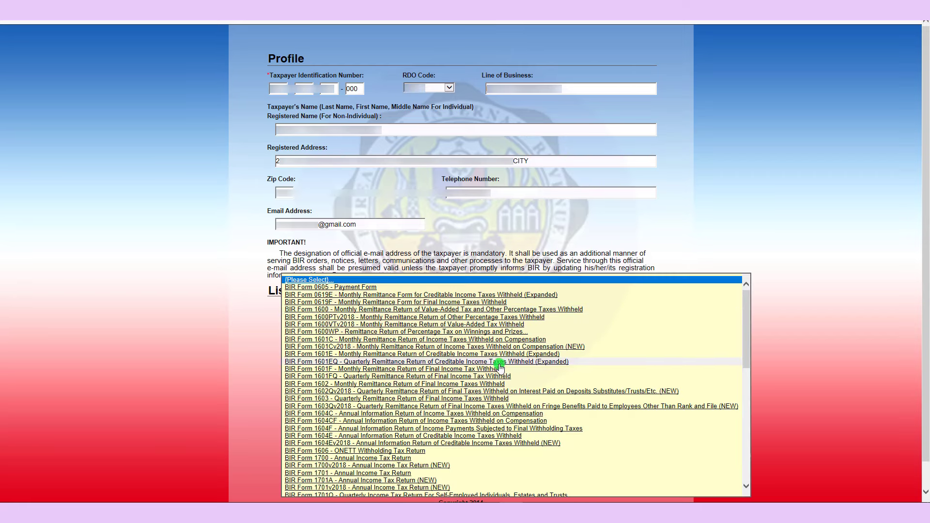
pyautogui.moveTo(747, 333); pyautogui.dragTo(745, 375)
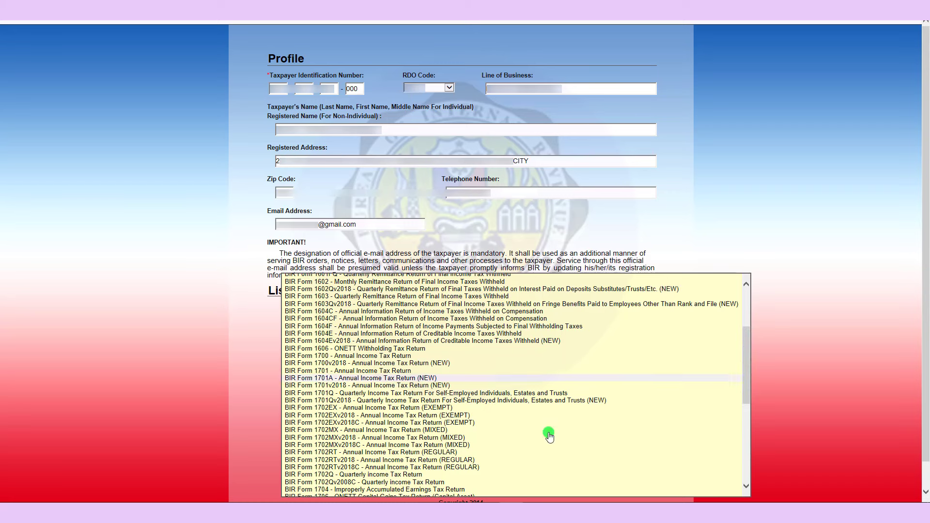
pyautogui.click(381, 400)
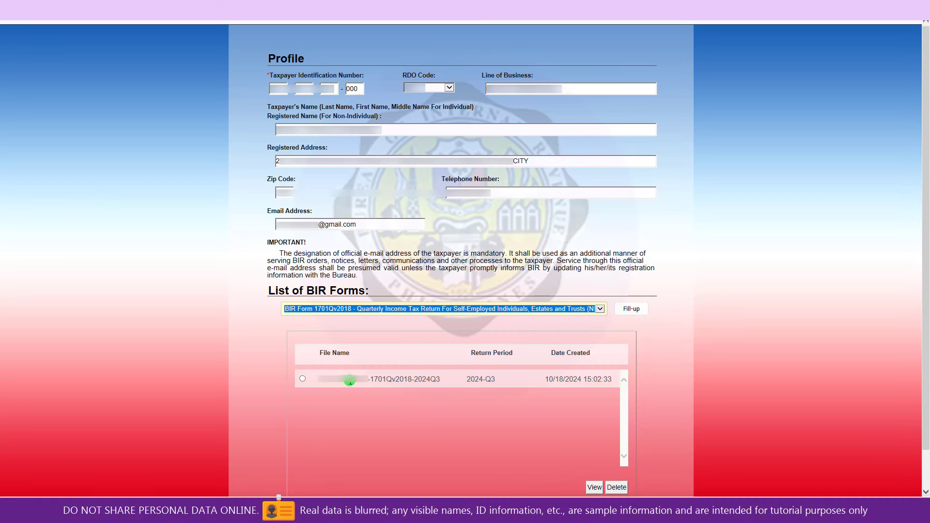
pyautogui.click(629, 313)
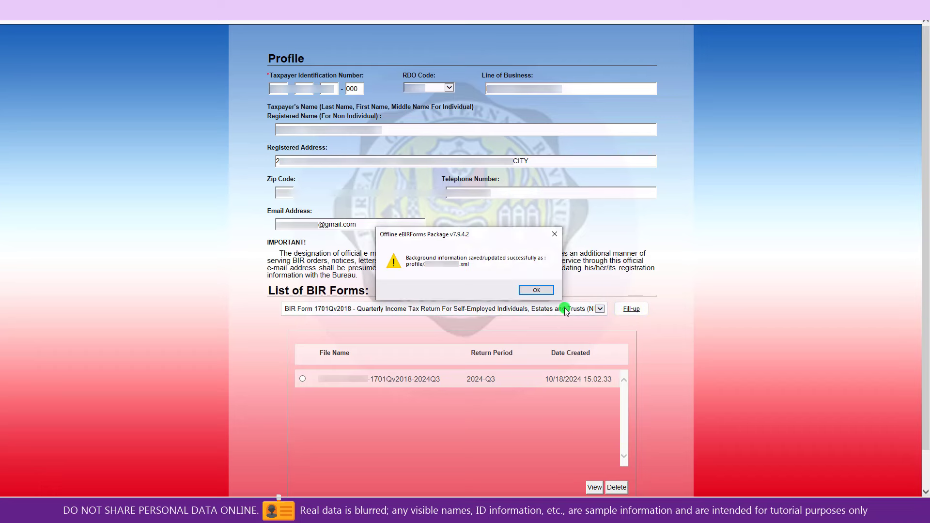
pyautogui.click(538, 290)
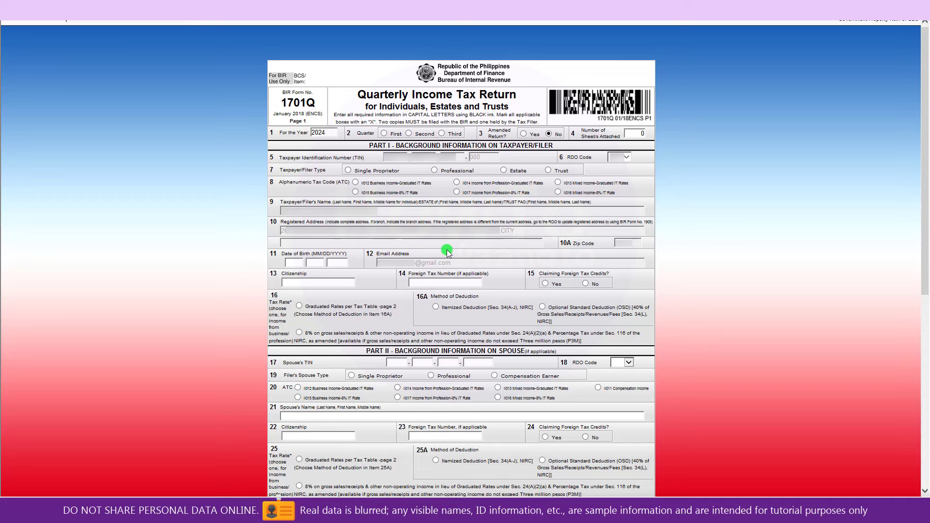
pyautogui.moveTo(19, 23)
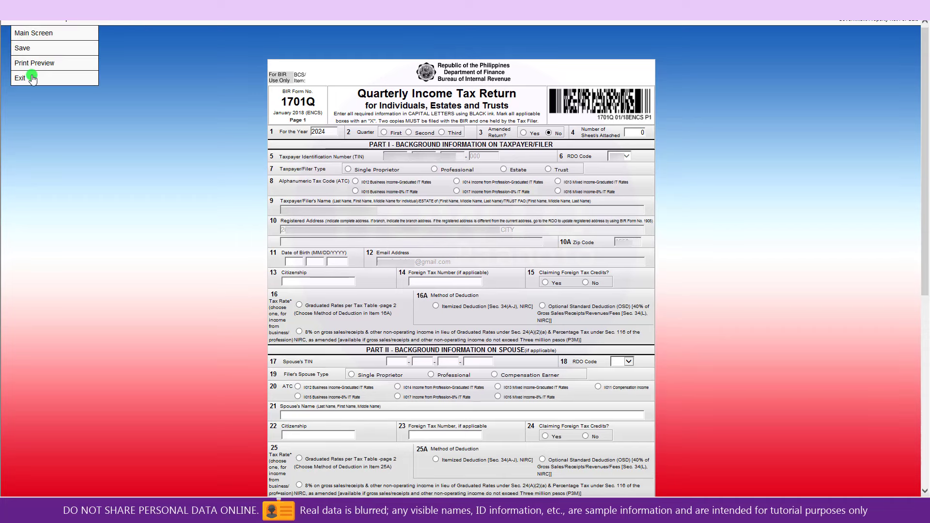
pyautogui.click(32, 77)
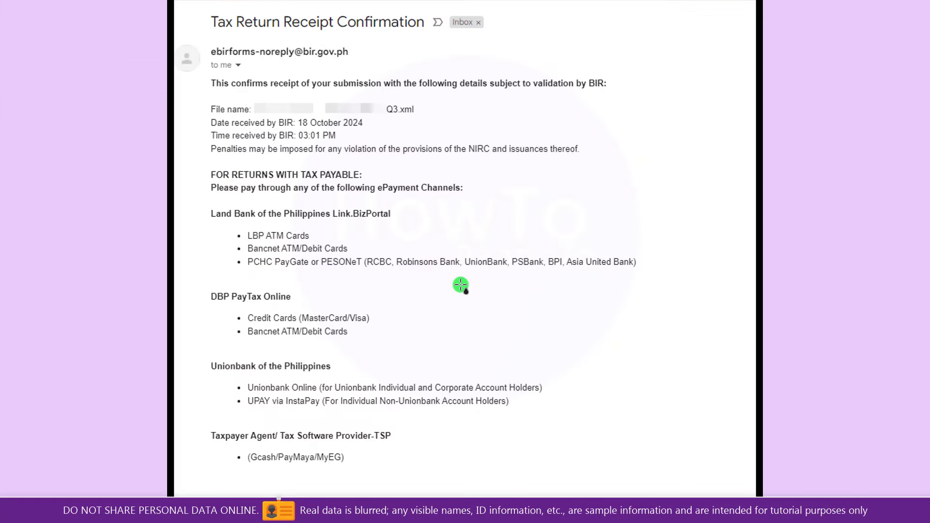
# - Reopen eBIRForms, enter the taxpayer identification number, and check the loaded registered address
pyautogui.click(16, 511)
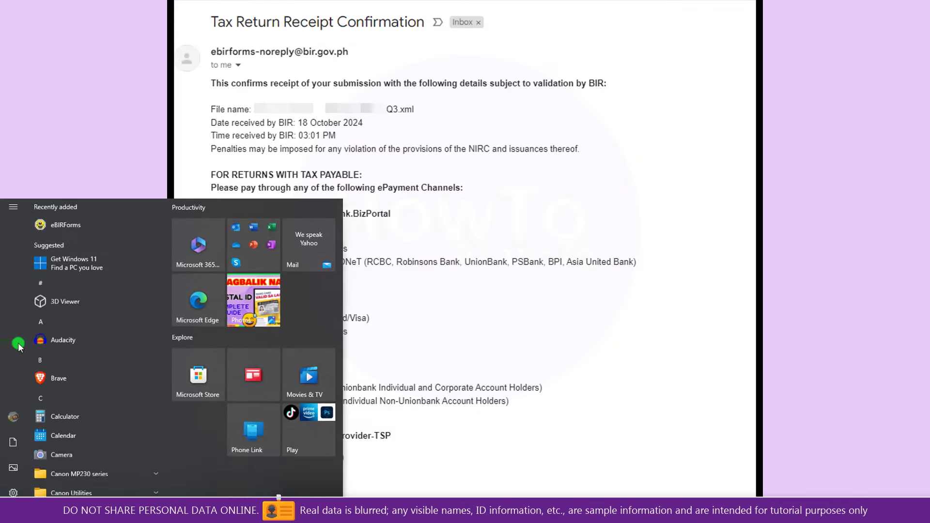
pyautogui.click(67, 226)
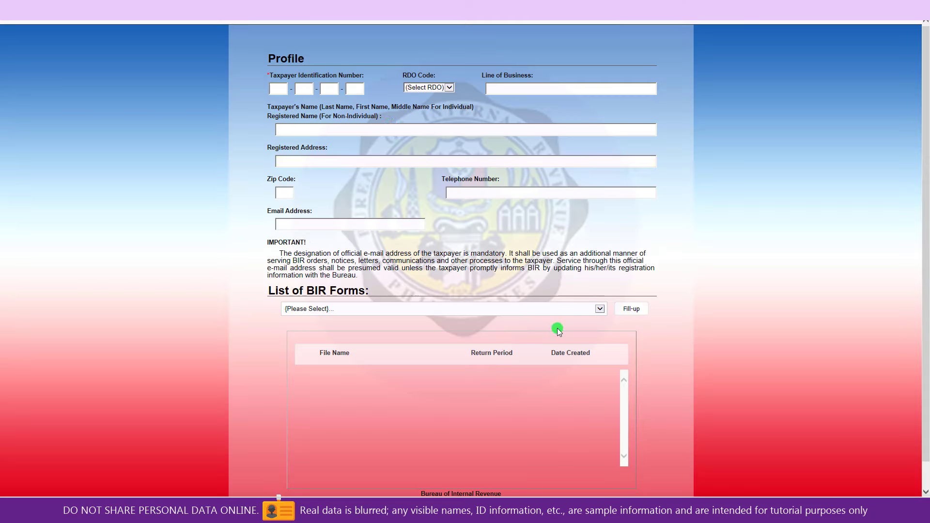
pyautogui.click(276, 88)
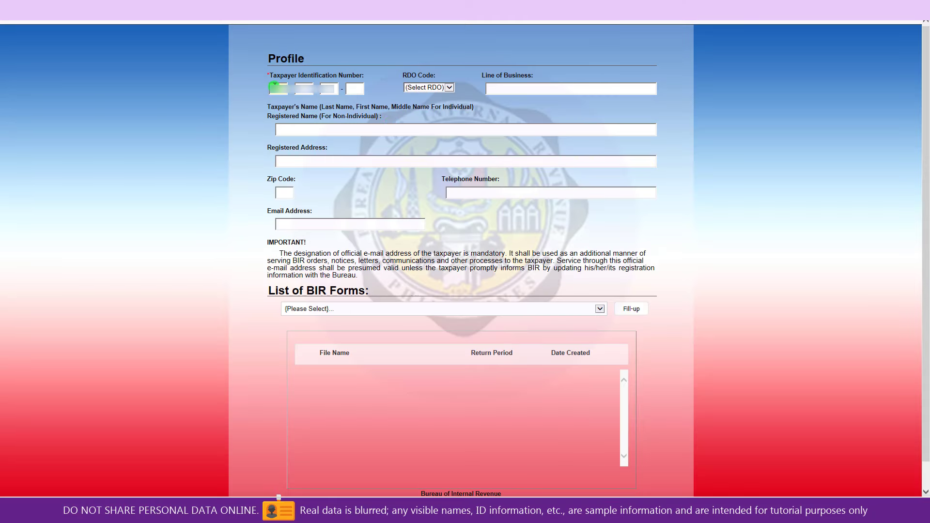
pyautogui.write('000')
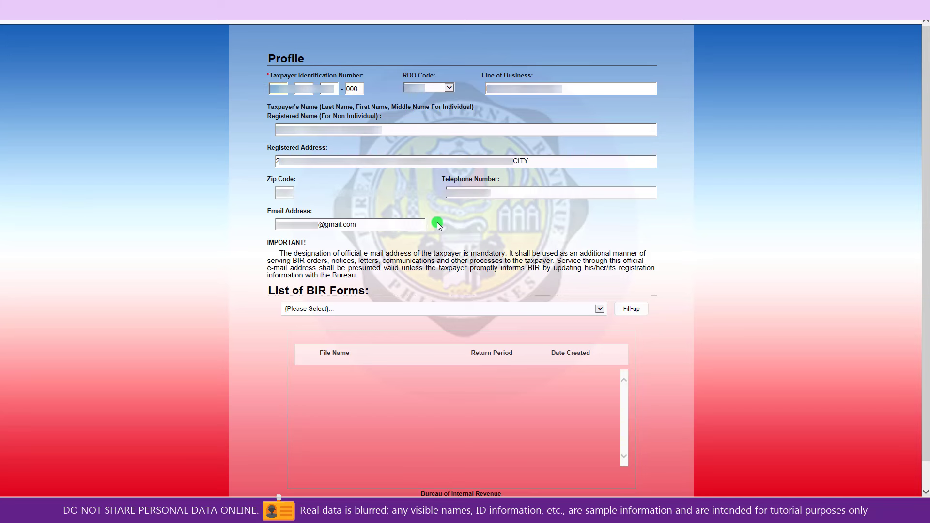
pyautogui.click(539, 162)
pyautogui.moveTo(539, 161); pyautogui.dragTo(517, 162)
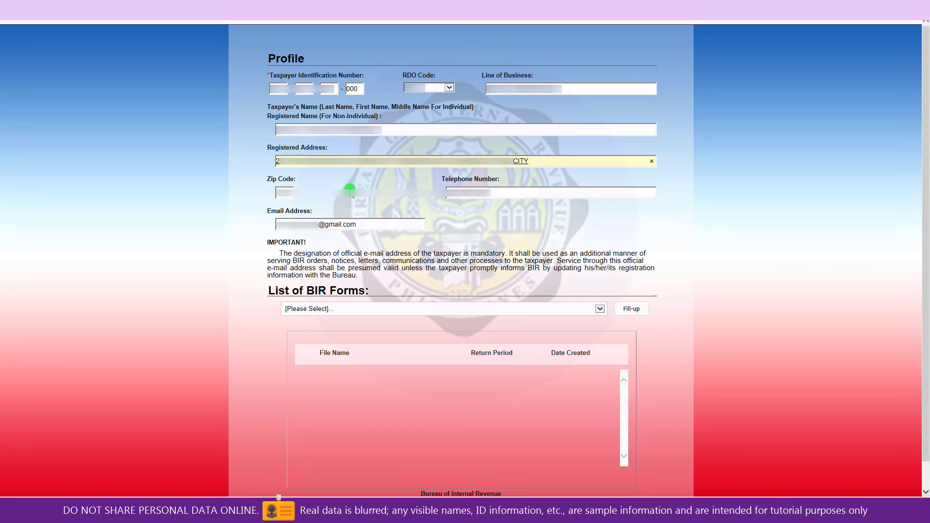
# - Select BIR Form 1700v2018 - Annual Income Tax Return (NEW) and open it for filling up, accepting the profile update
pyautogui.click(599, 309)
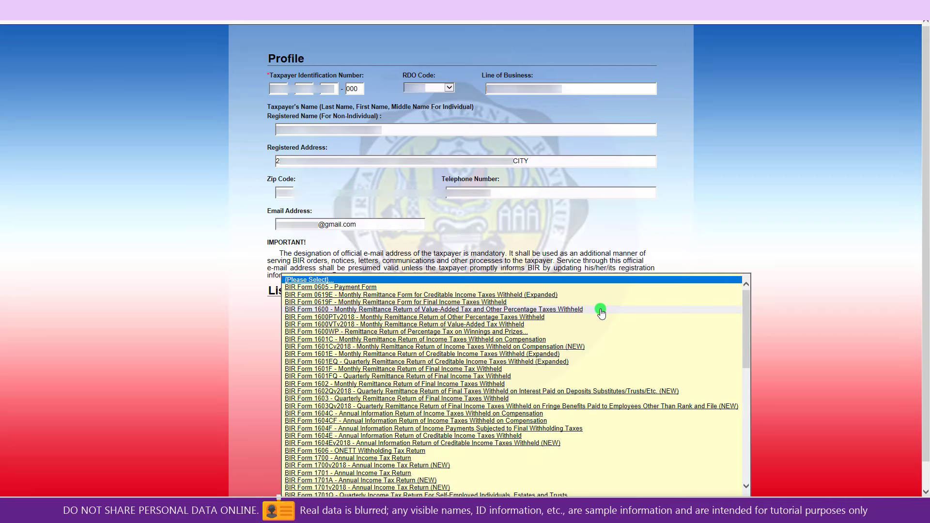
pyautogui.click(426, 465)
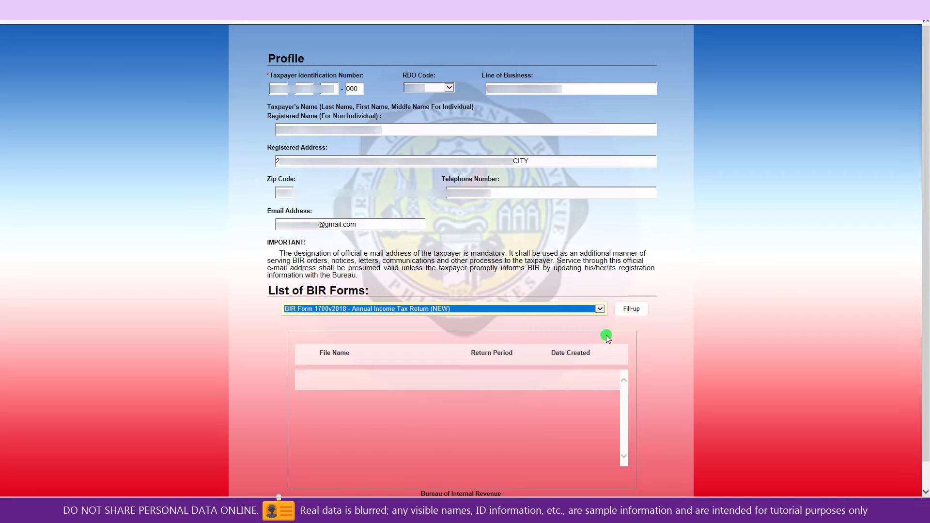
pyautogui.click(633, 311)
pyautogui.click(541, 289)
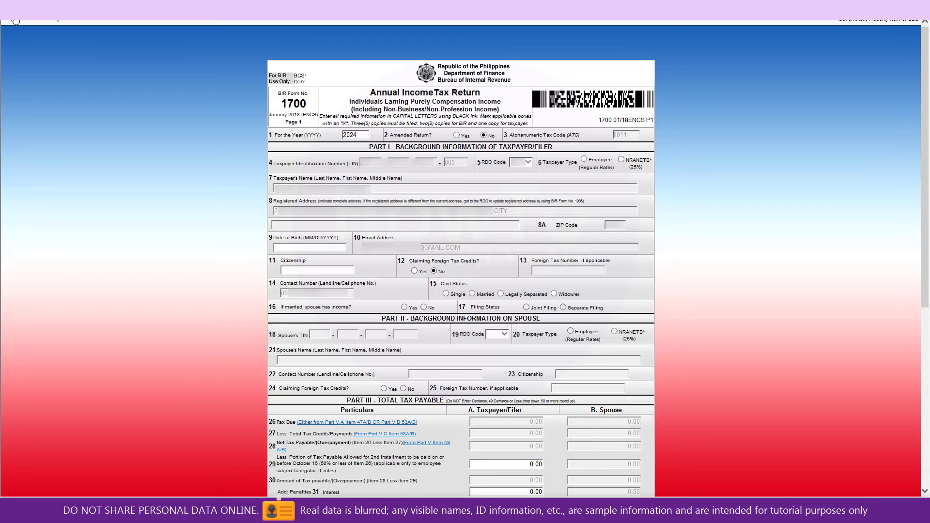
# - Exit the 1700v2018 annual return, confirming the exit and the automatic save of the form
pyautogui.click(16, 20)
pyautogui.click(29, 78)
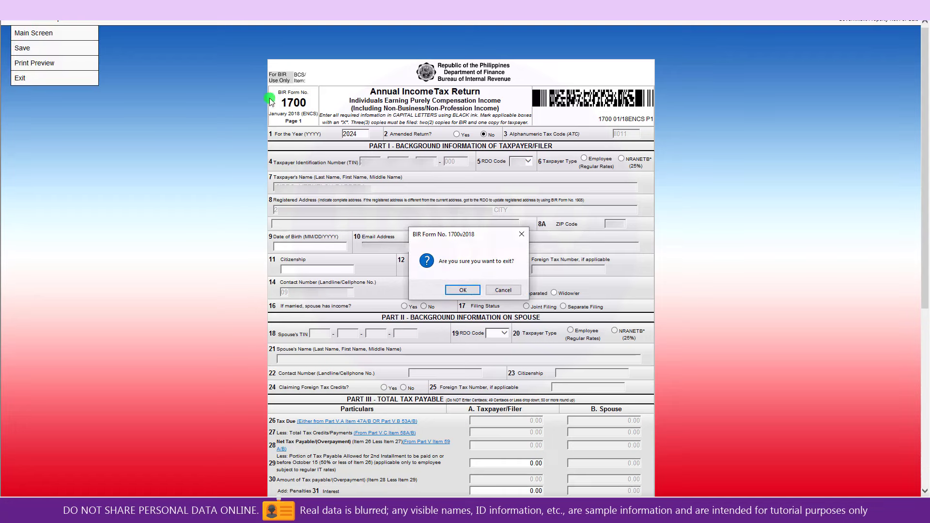
pyautogui.click(463, 290)
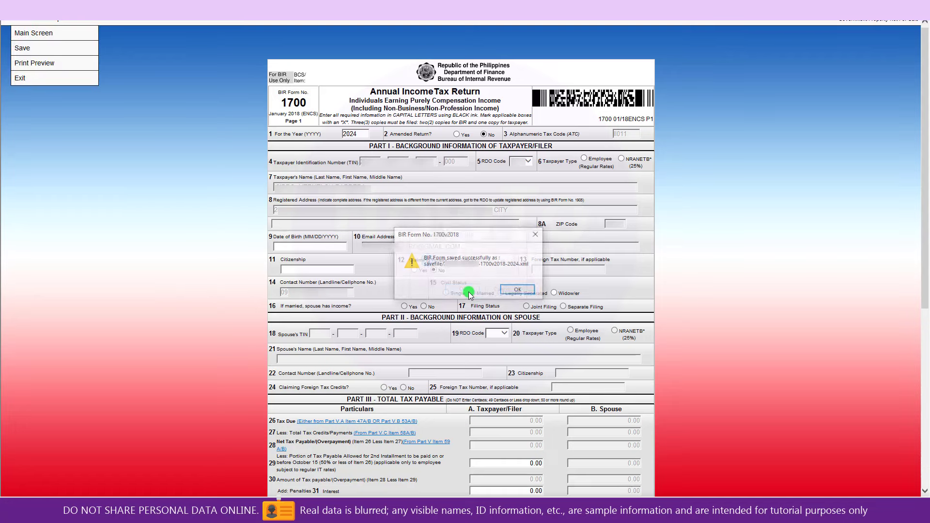
pyautogui.click(519, 290)
pyautogui.click(553, 236)
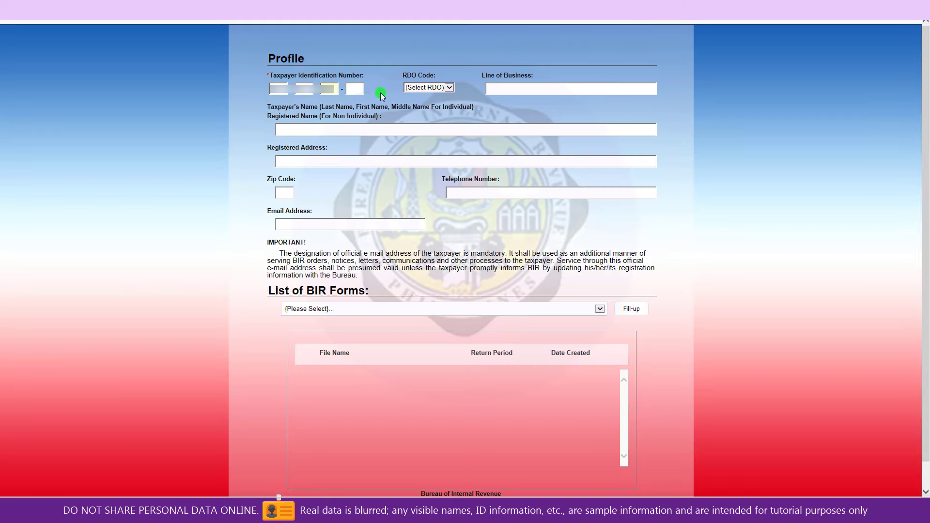
# - Complete the taxpayer identification number and select BIR Form 1700v2018 to list its saved returns
pyautogui.click(352, 89)
pyautogui.click(600, 308)
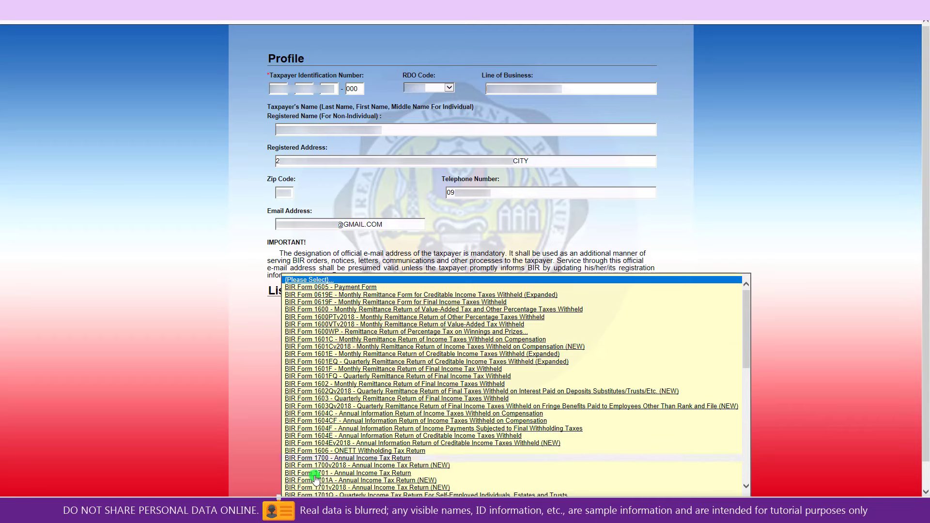
pyautogui.click(329, 466)
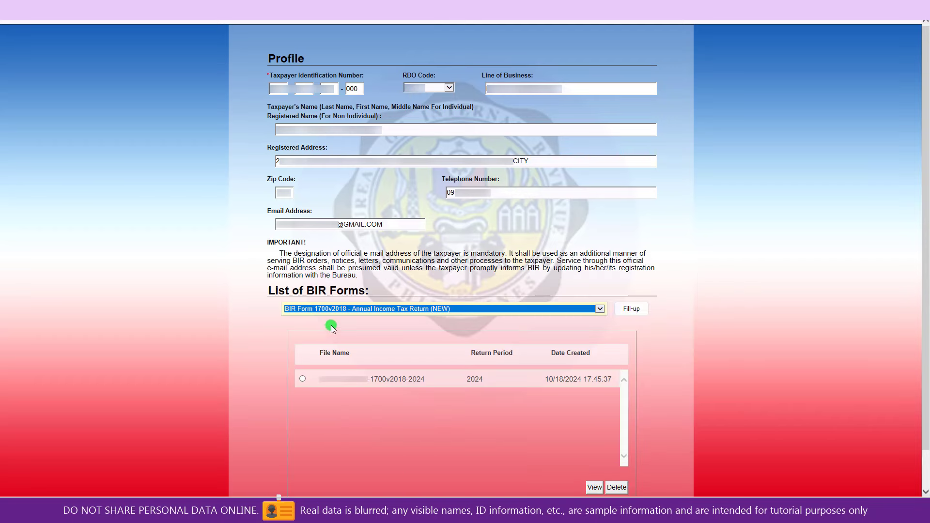
# - Check for saved returns under BIR Form 1701v2018 and BIR Form 1701Q
pyautogui.click(550, 312)
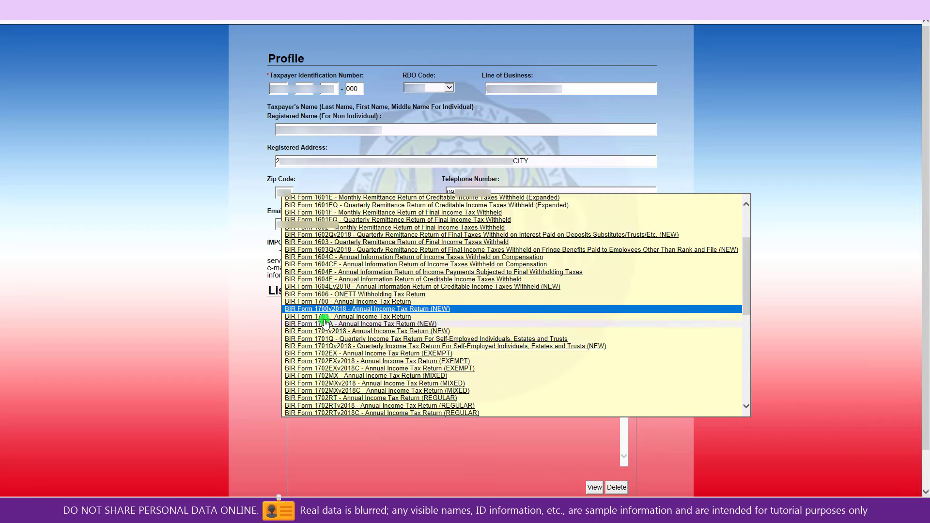
pyautogui.click(340, 332)
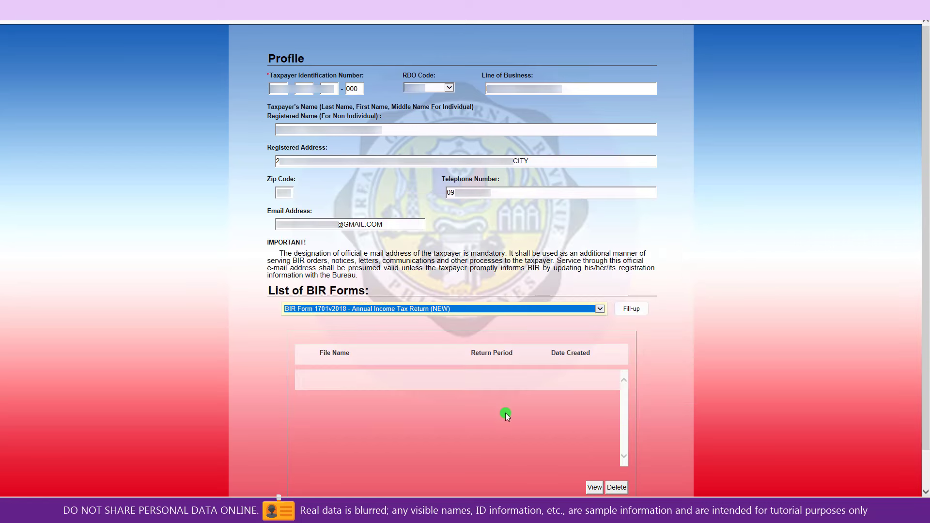
pyautogui.click(506, 414)
pyautogui.click(360, 318)
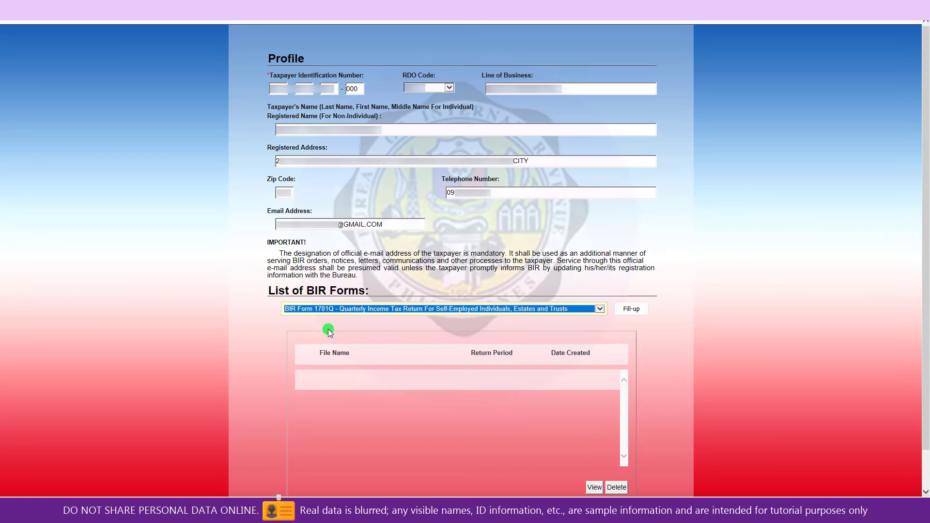
pyautogui.click(348, 334)
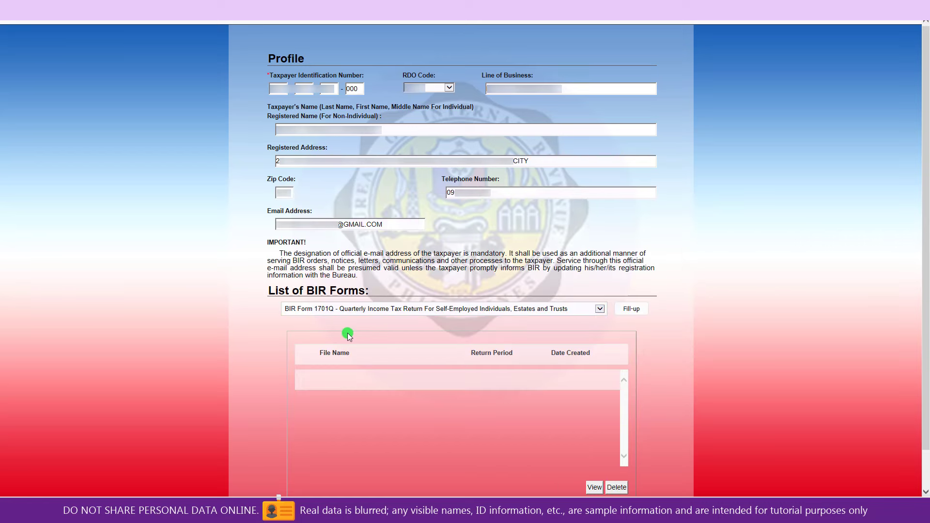
# - Select BIR Form 1701Qv2018, the new quarterly return for self-employed individuals, and open it for filling up, accepting the profile update
pyautogui.click(345, 310)
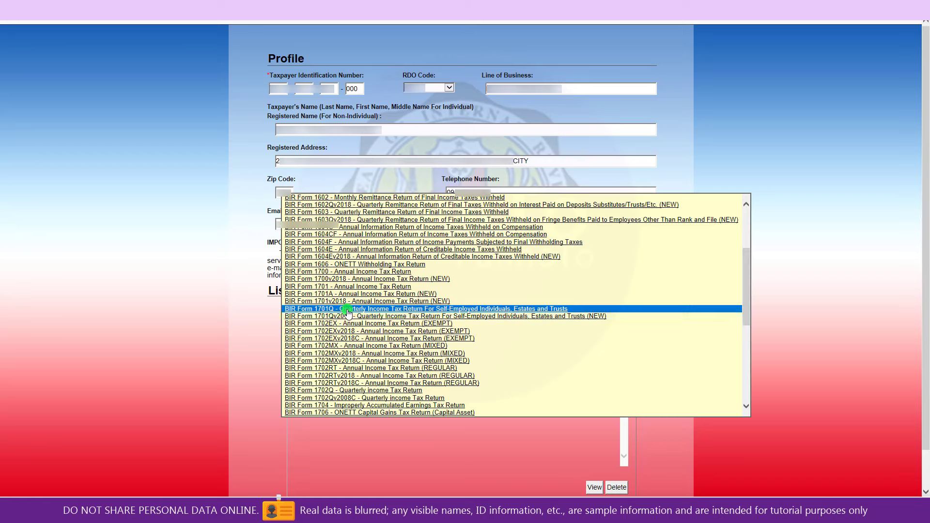
pyautogui.click(345, 316)
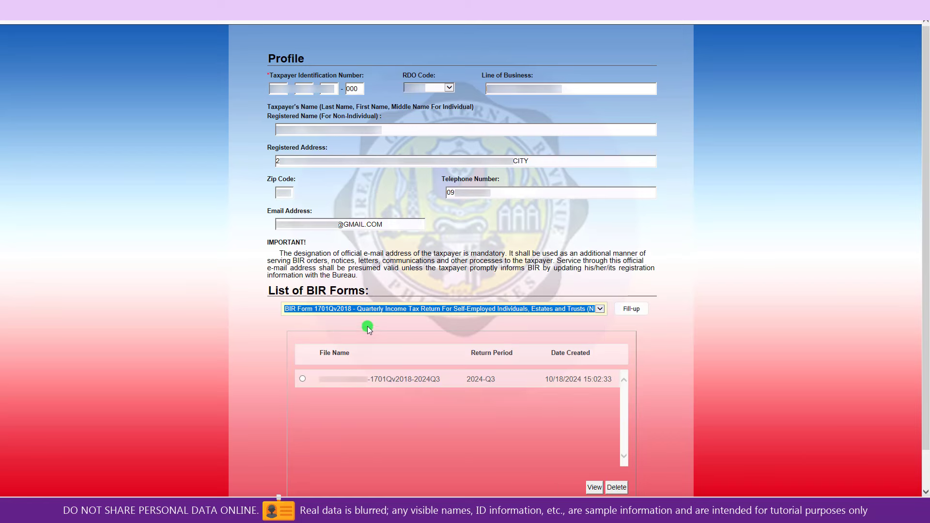
pyautogui.click(368, 328)
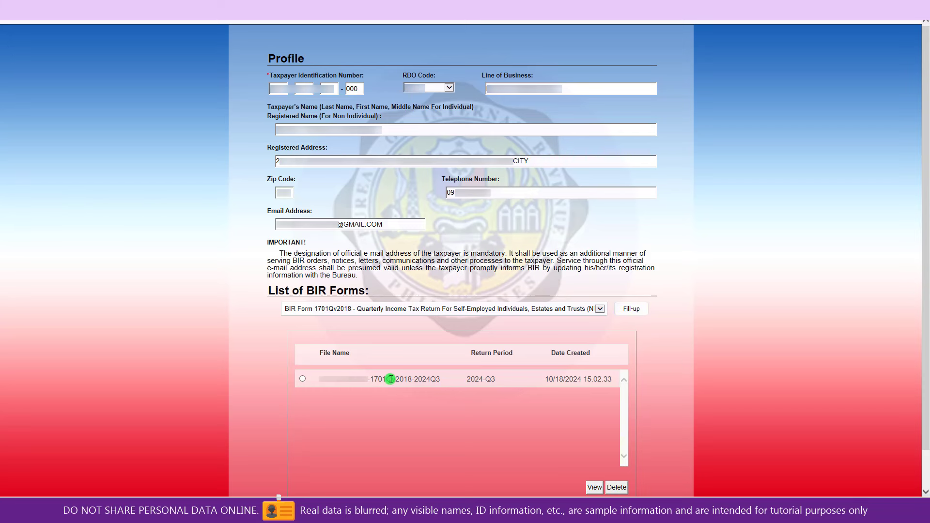
pyautogui.click(632, 310)
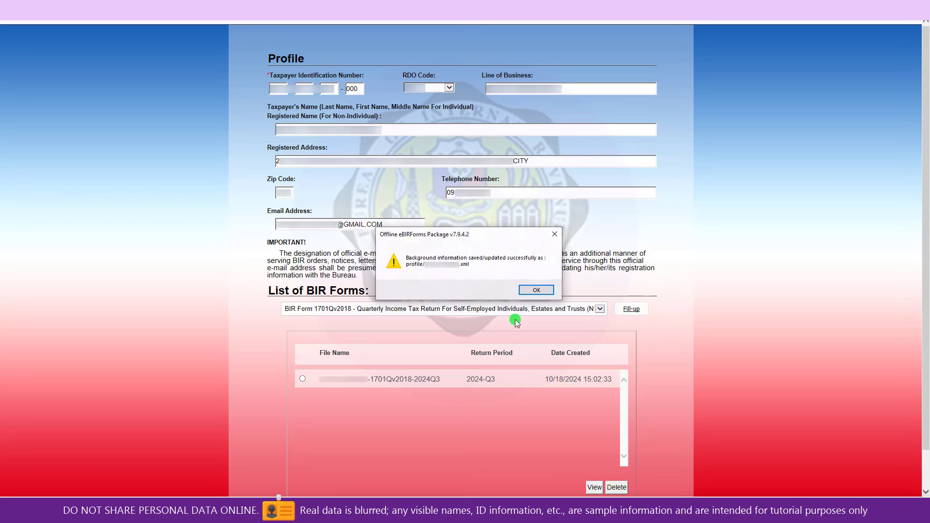
pyautogui.click(538, 290)
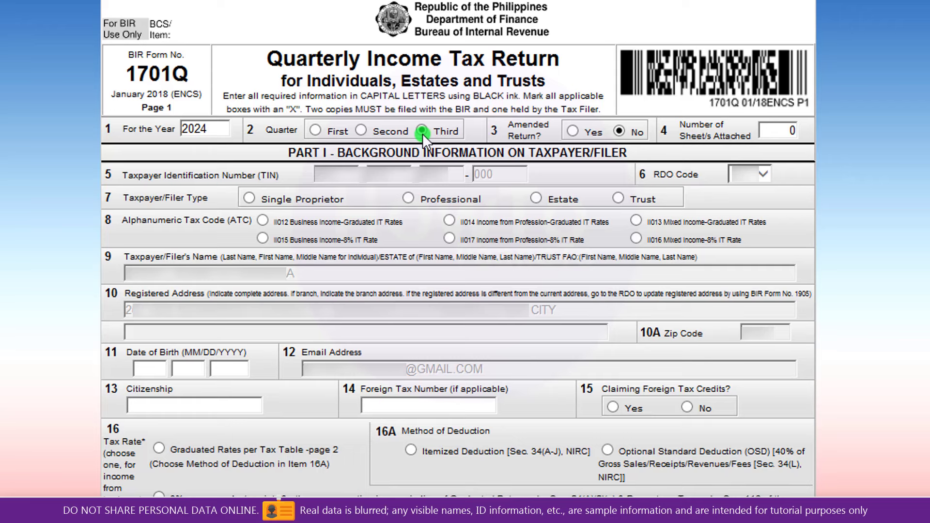
# - Mark the third-quarter 2024 return as an amended return in item 3
pyautogui.click(554, 135)
pyautogui.click(574, 131)
pyautogui.click(734, 178)
# - Set the taxpayer type to Professional and the alphanumeric tax code to II017 Income from Profession-8% IT Rate
pyautogui.click(417, 203)
pyautogui.click(449, 238)
pyautogui.click(250, 199)
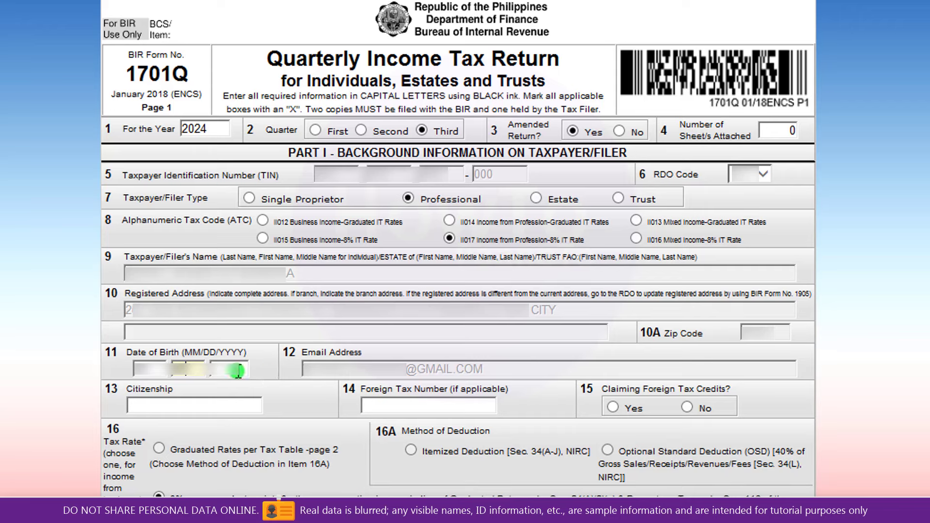
# - Enter FILIPINO as the taxpayer's citizenship and answer No to claiming foreign tax credits, keeping tax code II017
pyautogui.click(238, 401)
pyautogui.write('FILIPINO')
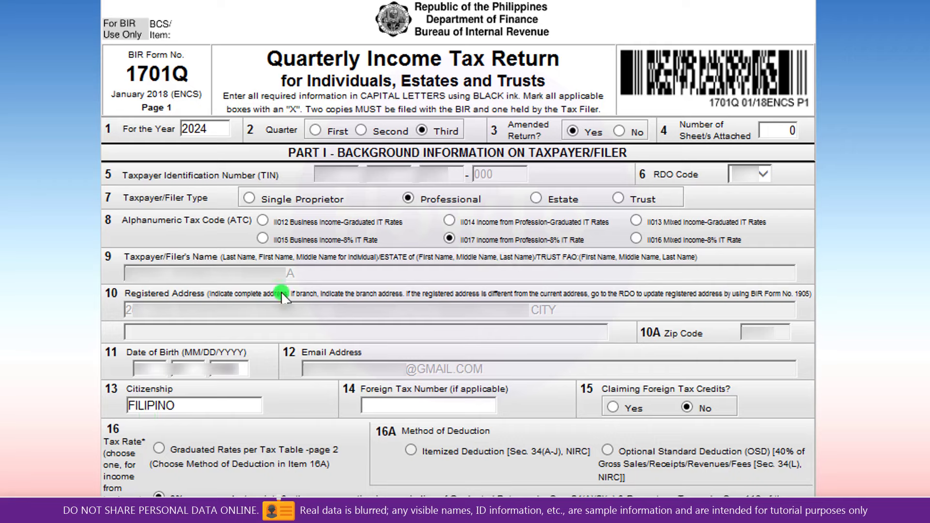
pyautogui.click(450, 237)
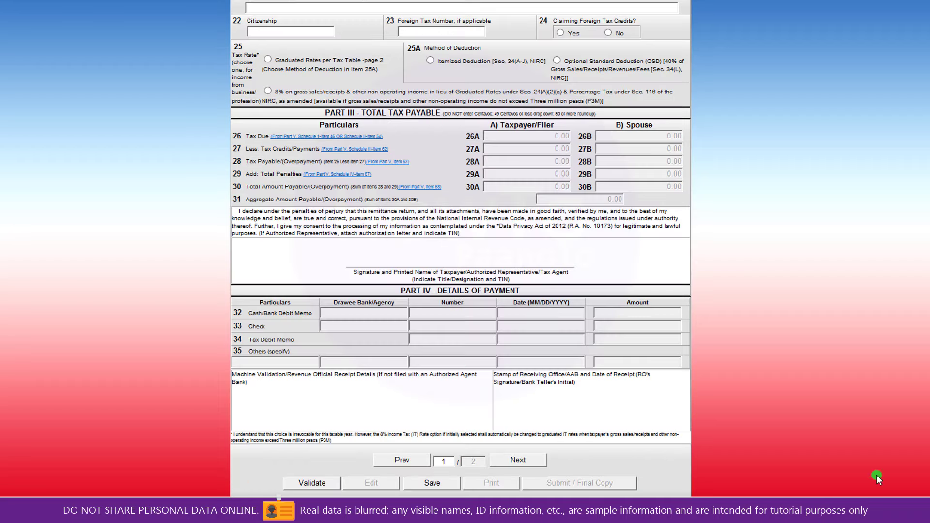
# - Validate the return from page 1, and reopen the form for editing on page 2
pyautogui.click(309, 484)
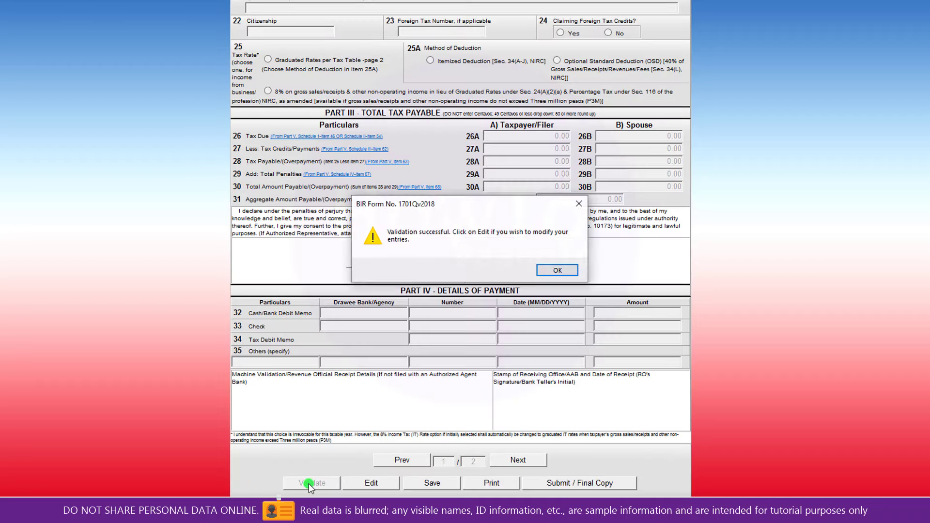
pyautogui.click(552, 272)
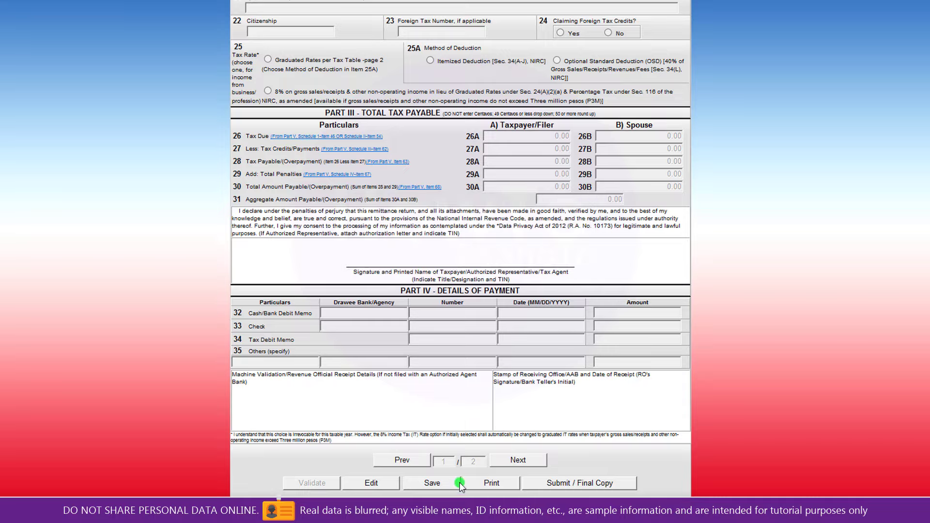
pyautogui.click(504, 462)
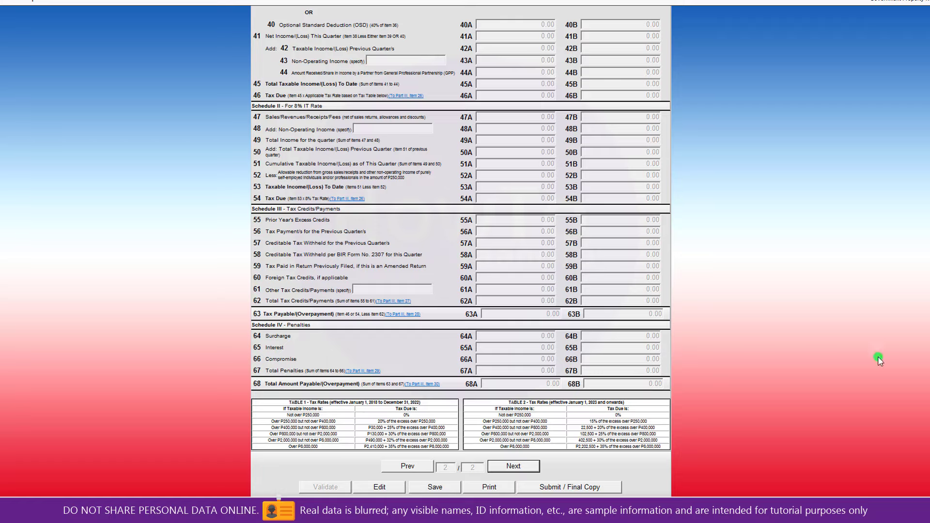
pyautogui.scroll(5, 460, 262)
pyautogui.scroll(-5, 460, 262)
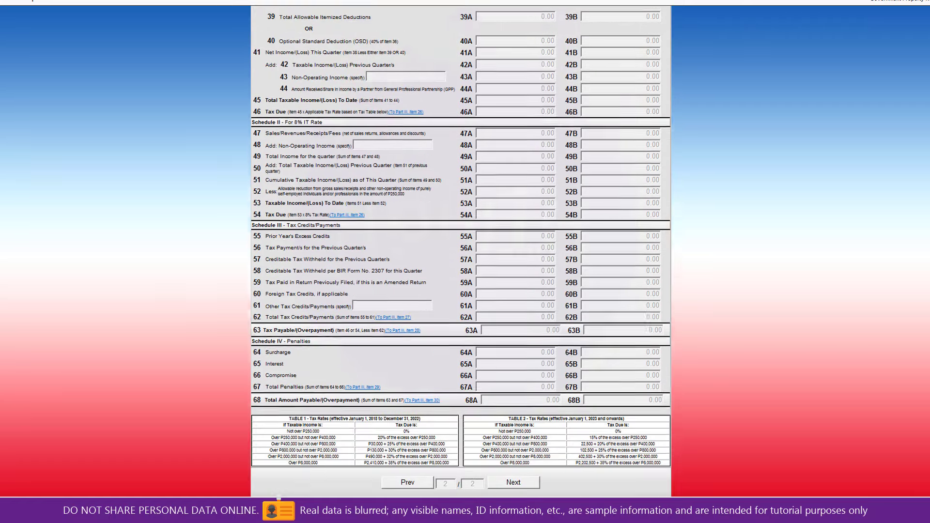
pyautogui.click(385, 489)
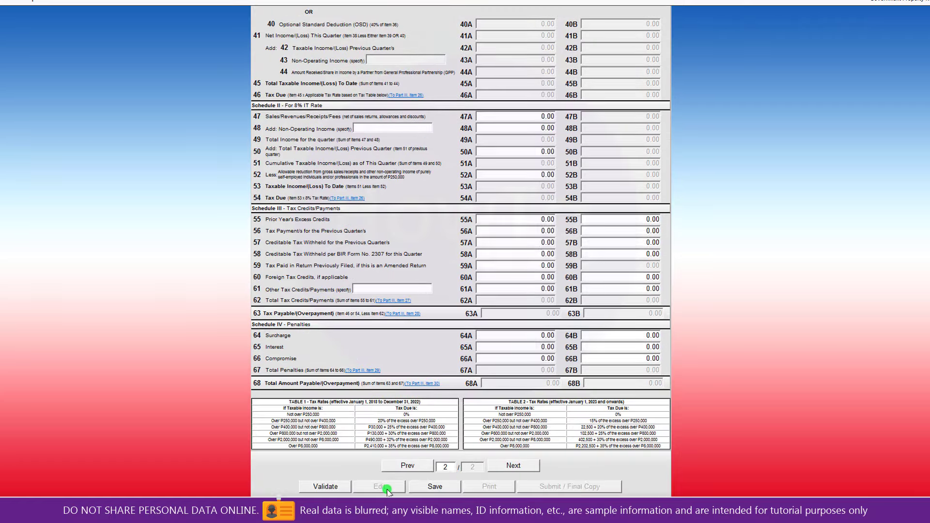
# - Enter 150,000 as the taxpayer's sales/revenues/receipts/fees in item 47A of Schedule II for the 8% rate
pyautogui.scroll(3, 460, 252)
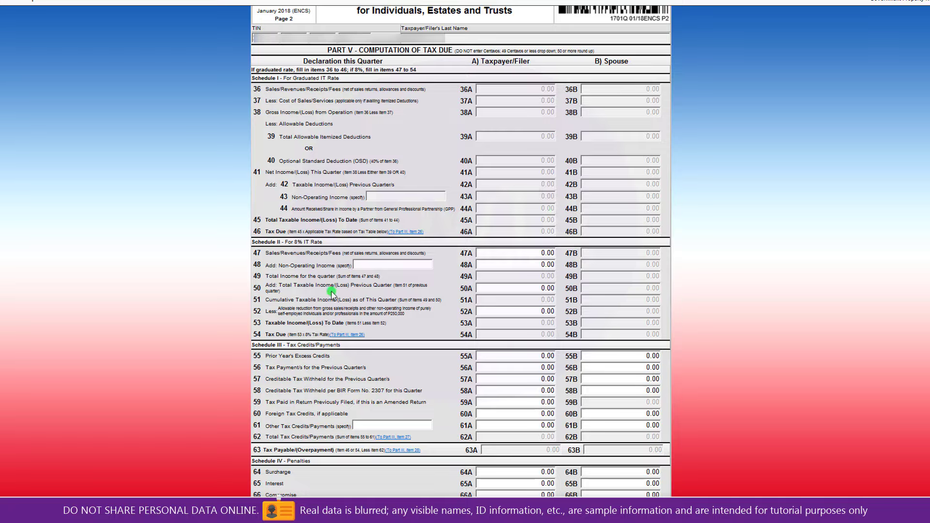
pyautogui.click(530, 254)
pyautogui.write('150000')
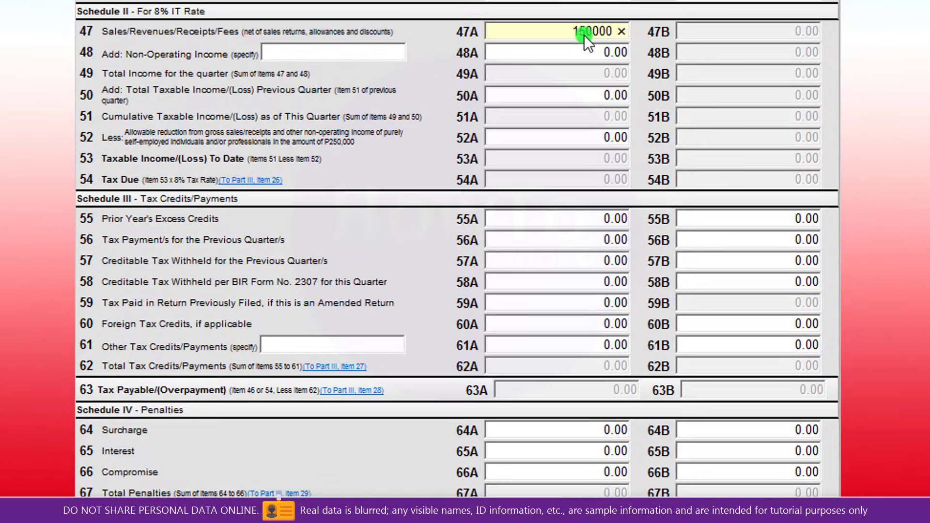
pyautogui.click(618, 106)
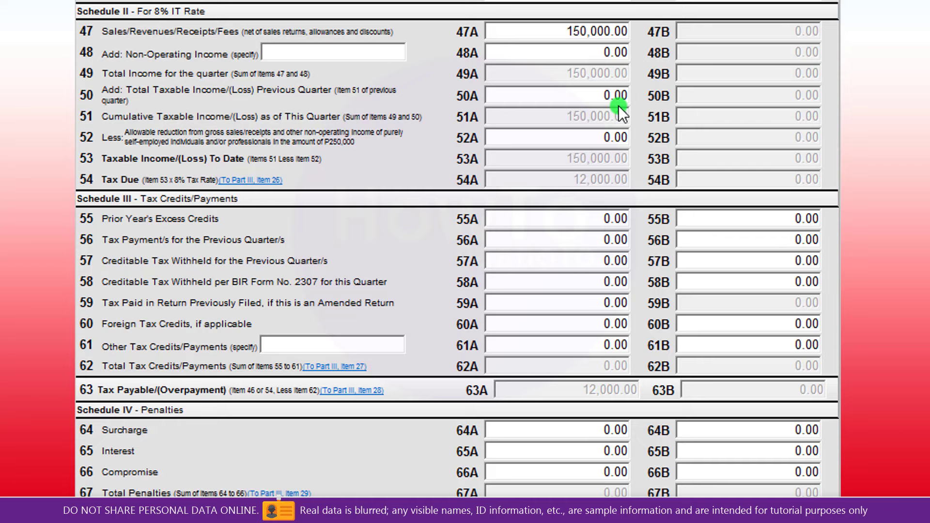
# - Enter 200,000 as the previous quarter's total taxable income in item 50A and 250,000 as the allowable reduction in item 52A
pyautogui.click(569, 94)
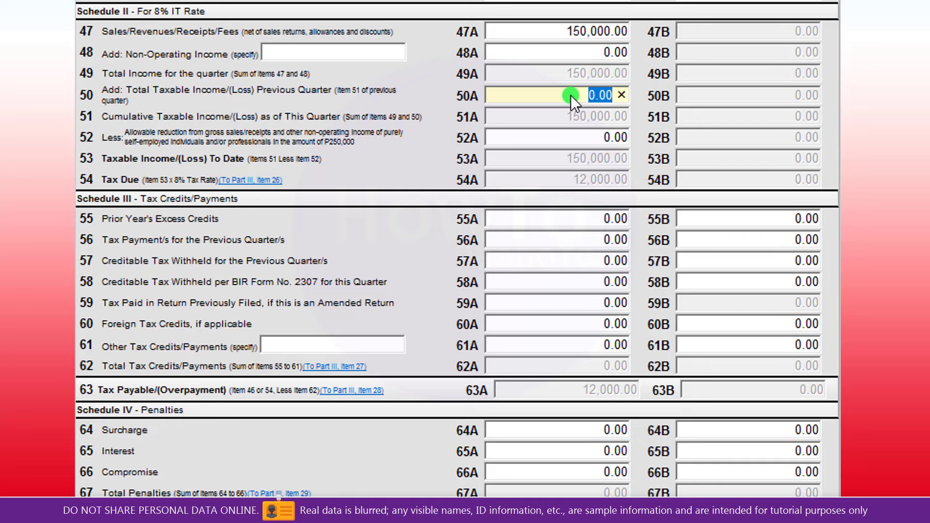
pyautogui.write('200000')
pyautogui.click(824, 234)
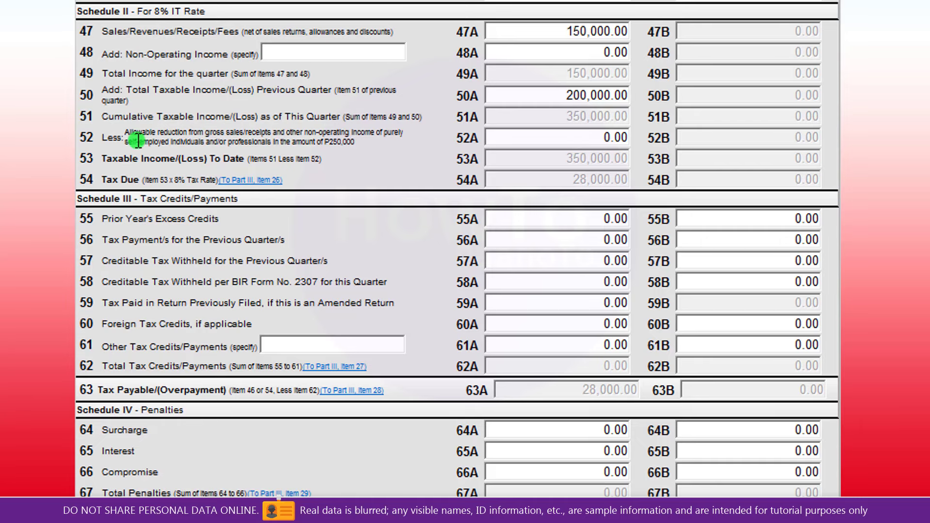
pyautogui.click(573, 138)
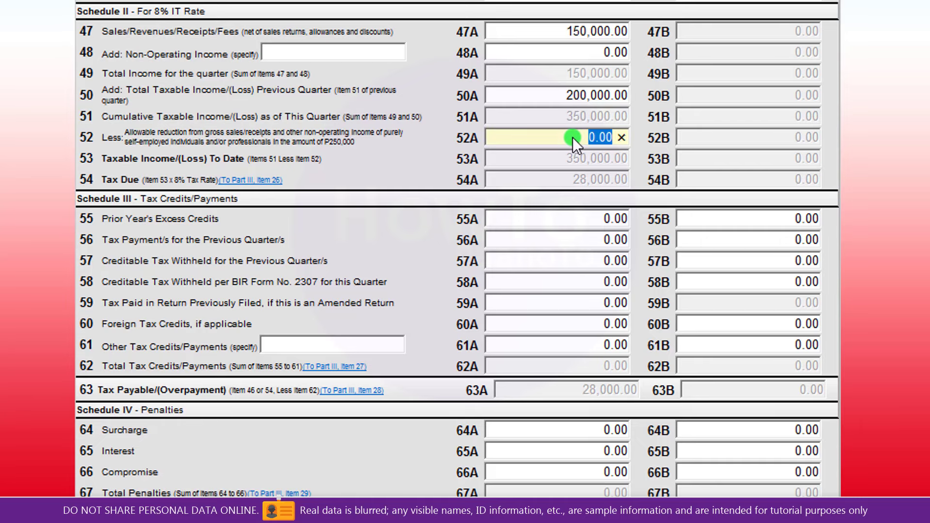
pyautogui.write('250000')
pyautogui.click(593, 153)
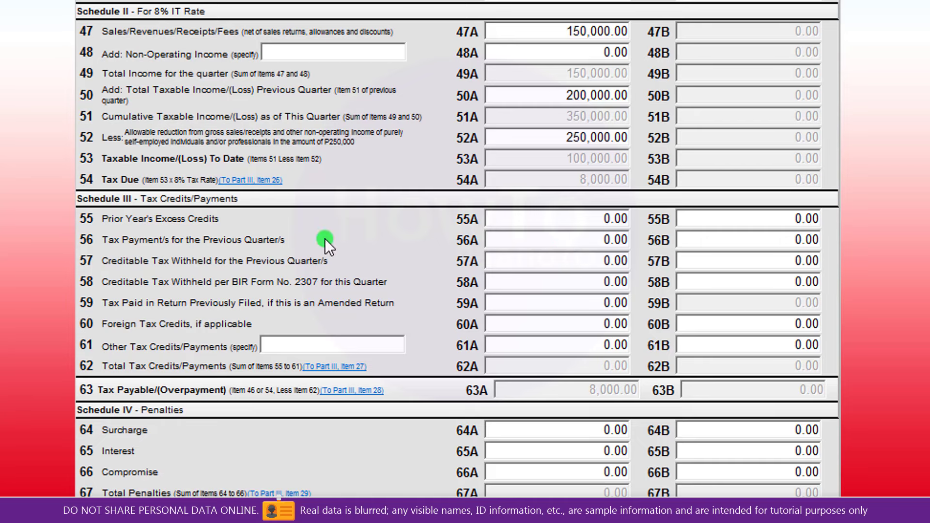
# - Enter 4,000 as the tax payments for the previous quarters in item 56A of Schedule III
pyautogui.click(605, 240)
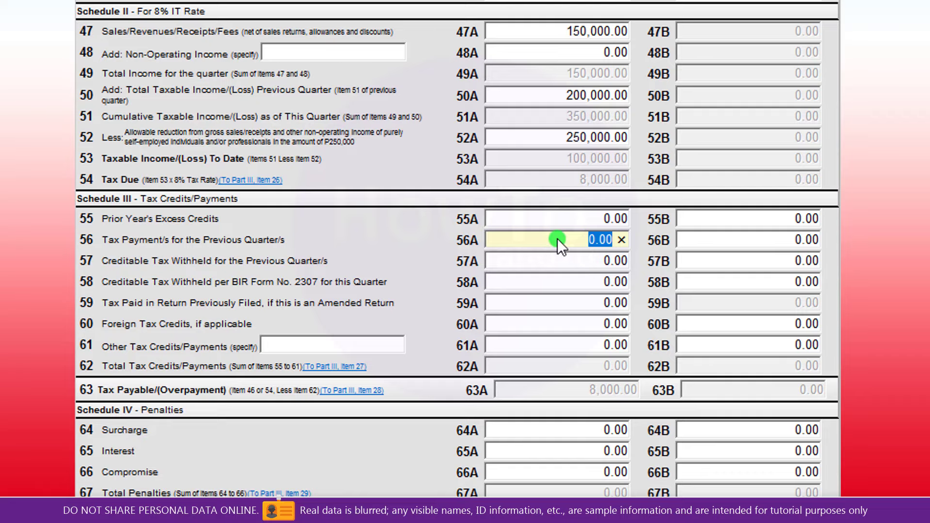
pyautogui.write('4000')
pyautogui.click(595, 338)
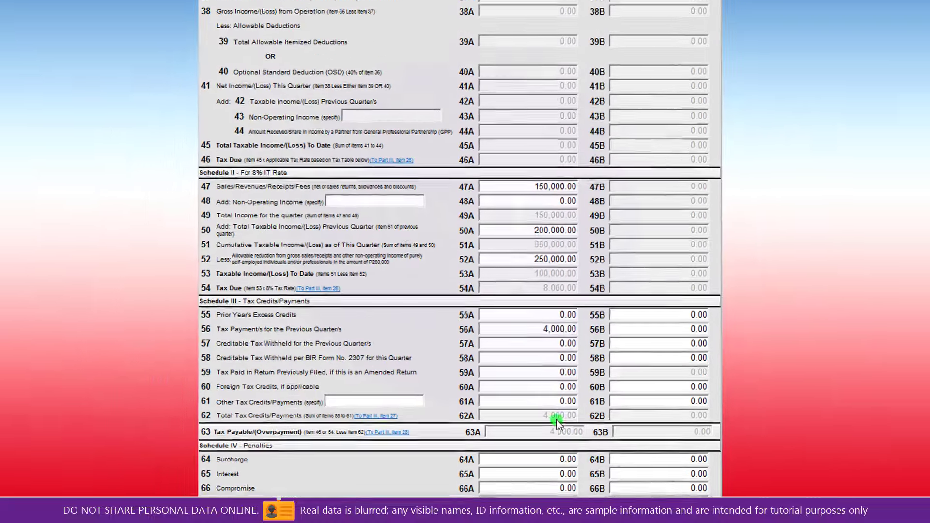
# - Validate the completed return and check the Part III total tax payable on page 1
pyautogui.scroll(-3, 582, 485)
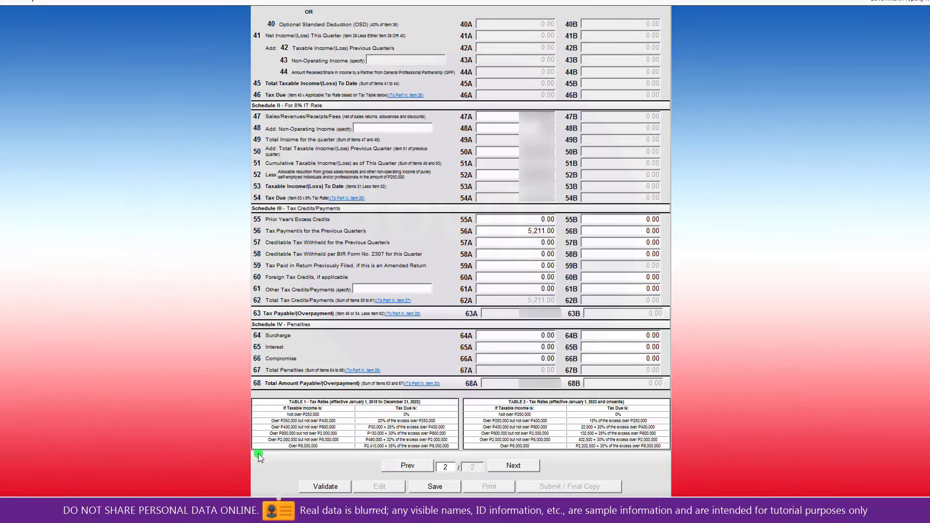
pyautogui.click(307, 487)
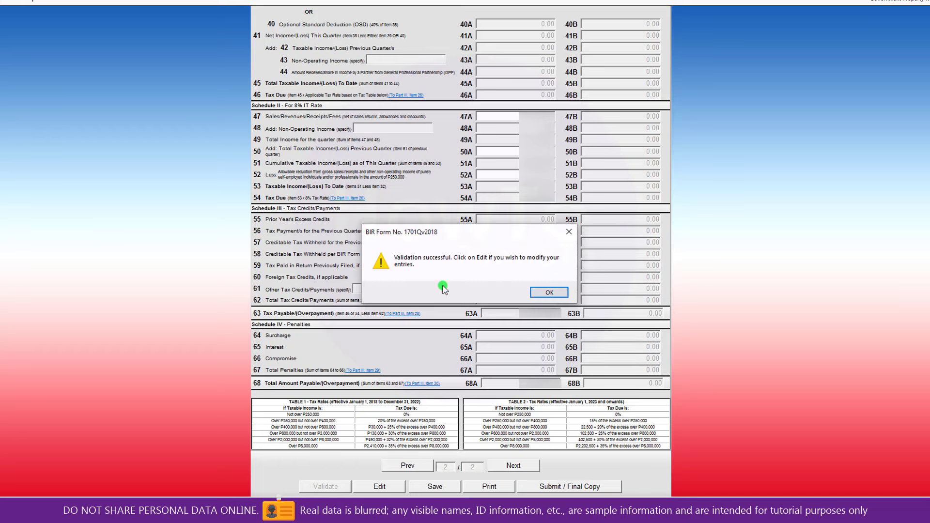
pyautogui.click(534, 293)
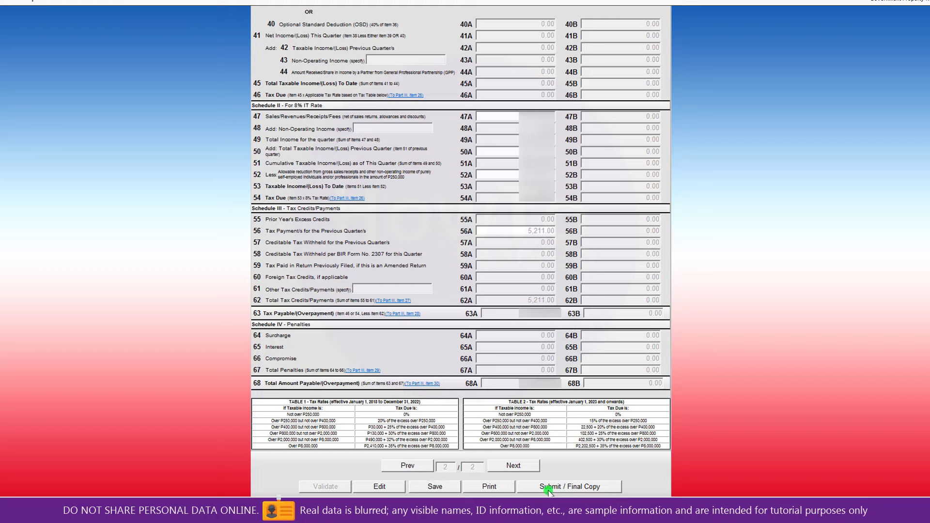
pyautogui.click(408, 468)
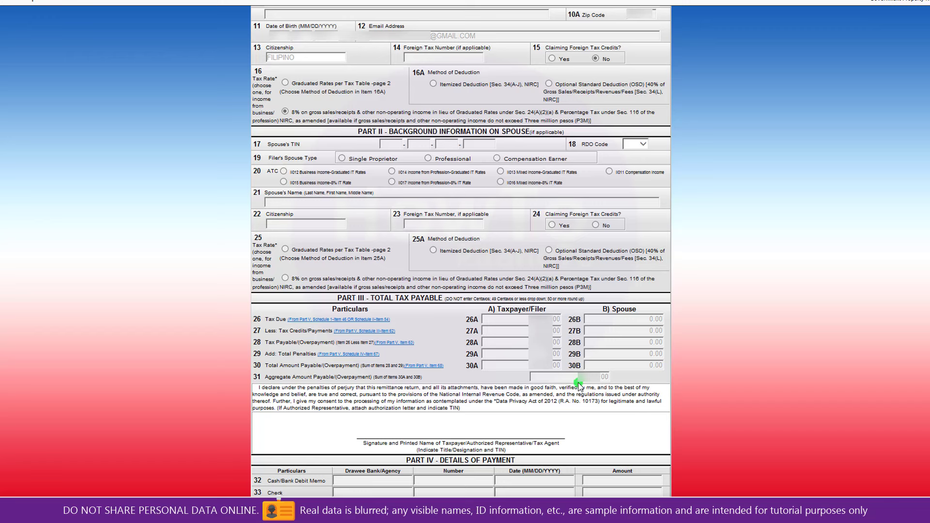
pyautogui.scroll(-3, 552, 339)
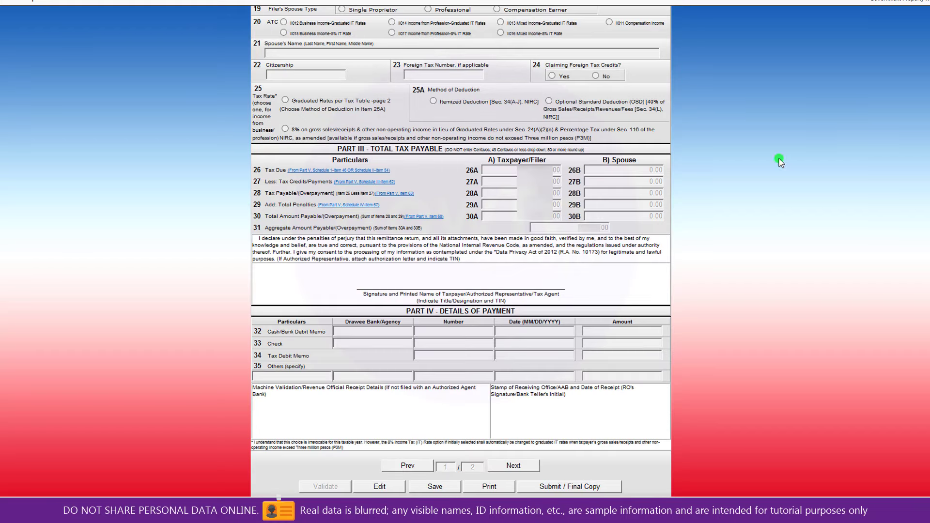
# - Submit the final copy of the return online, agreeing to the eBIRForms Terms of Service
pyautogui.click(570, 488)
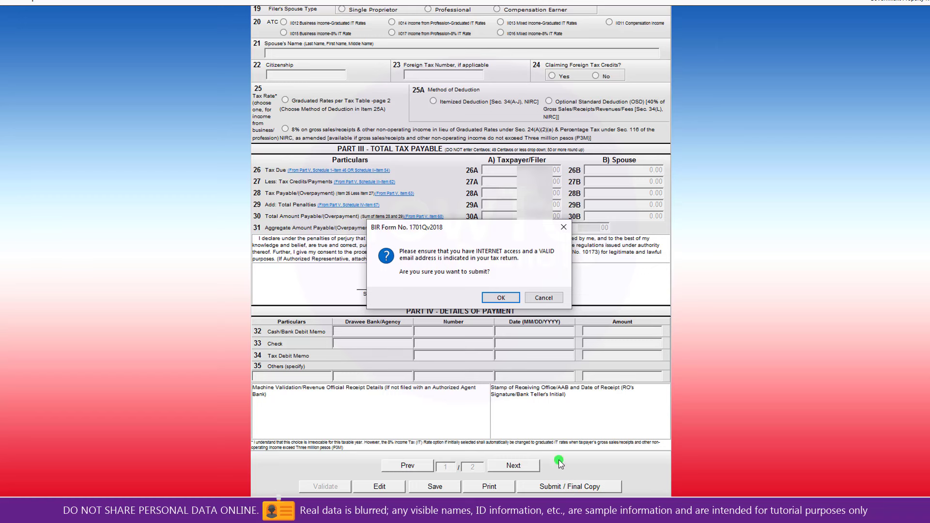
pyautogui.click(502, 296)
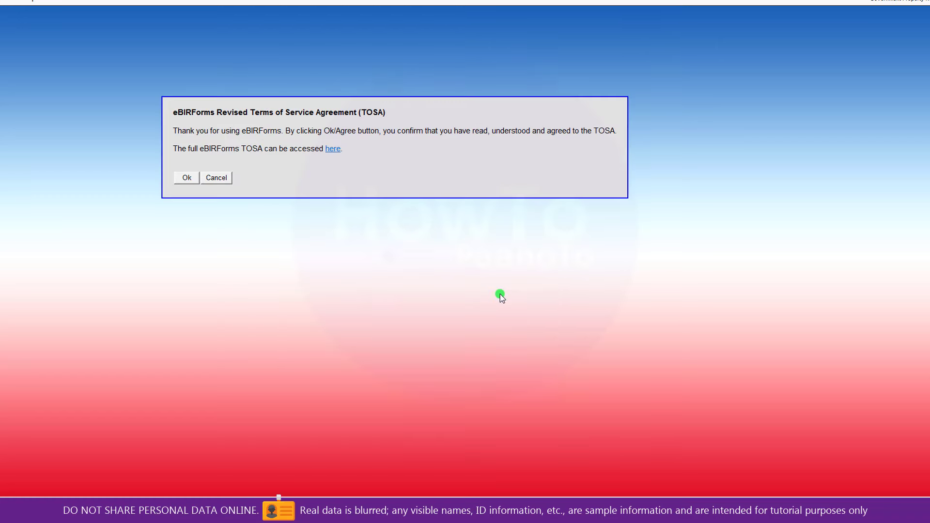
pyautogui.click(192, 178)
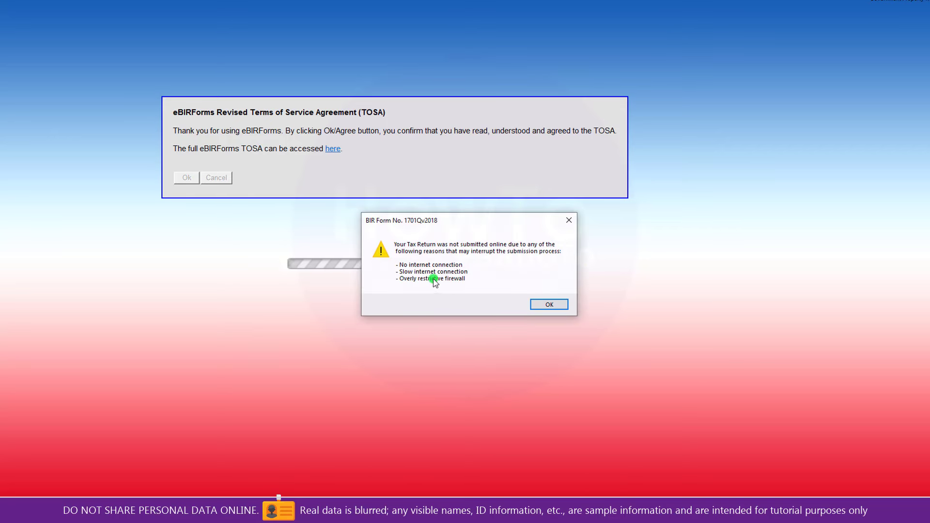
pyautogui.click(555, 310)
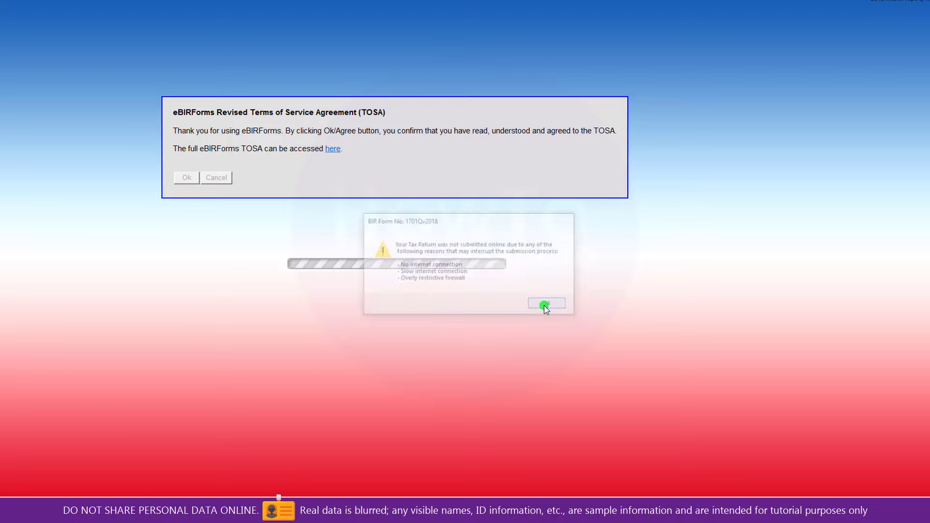
# - Resend the final copy of the return to eBIRForms Online and close the ePay notice
pyautogui.scroll(-8, 760, 359)
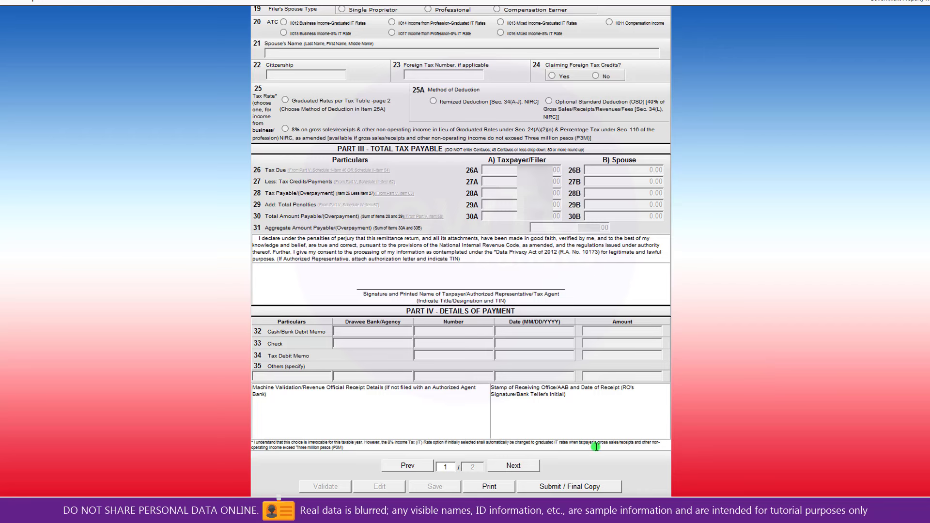
pyautogui.click(570, 486)
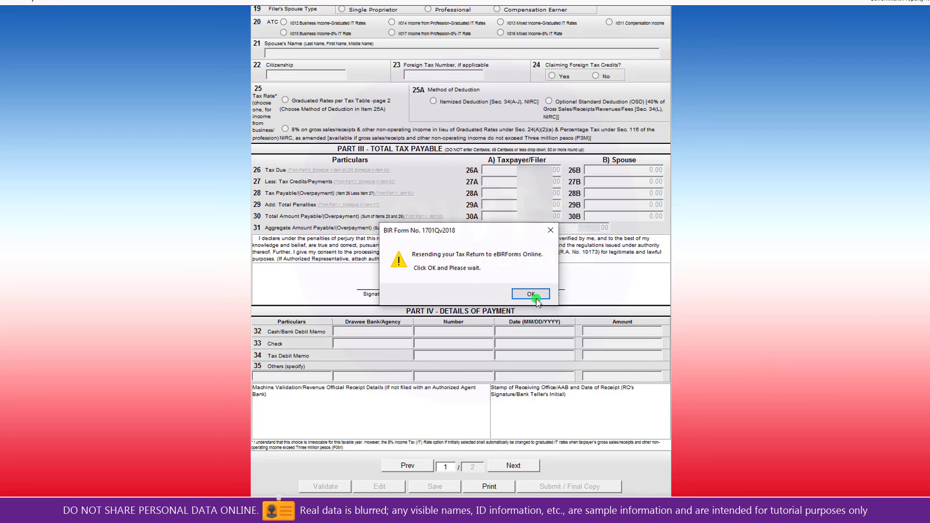
pyautogui.click(534, 296)
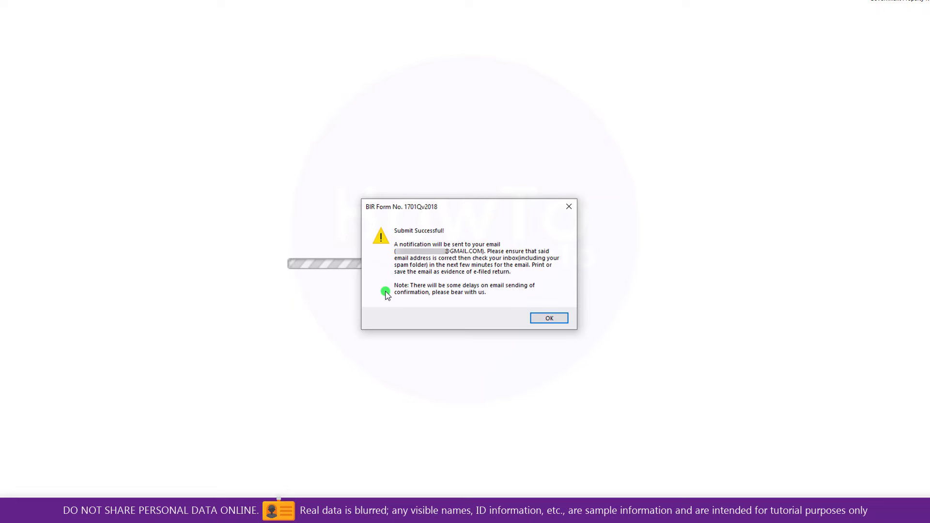
pyautogui.click(543, 319)
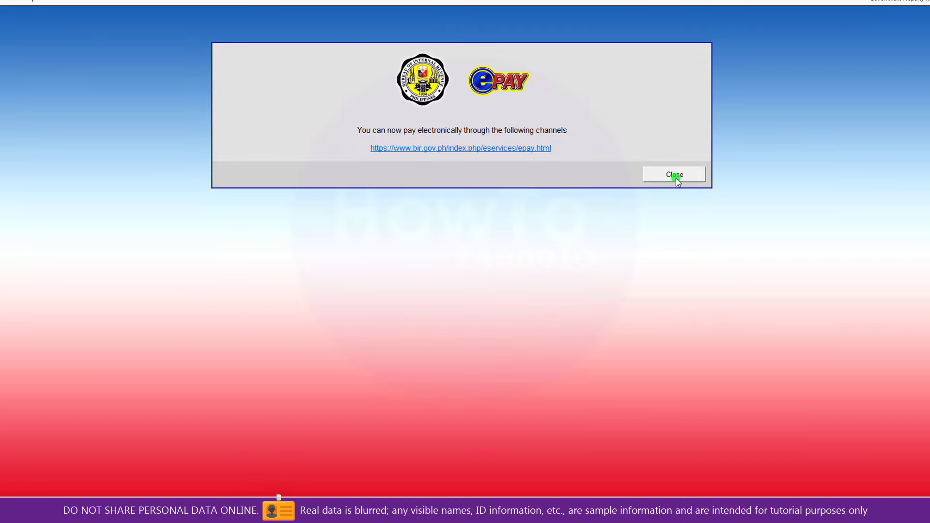
pyautogui.click(675, 177)
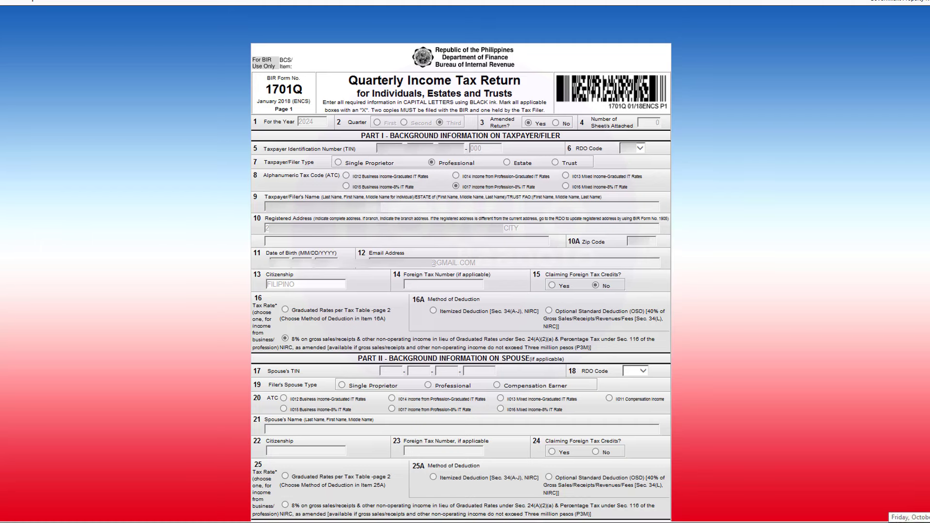
# - Look up November 15, 2024 in the system calendar
pyautogui.click(908, 517)
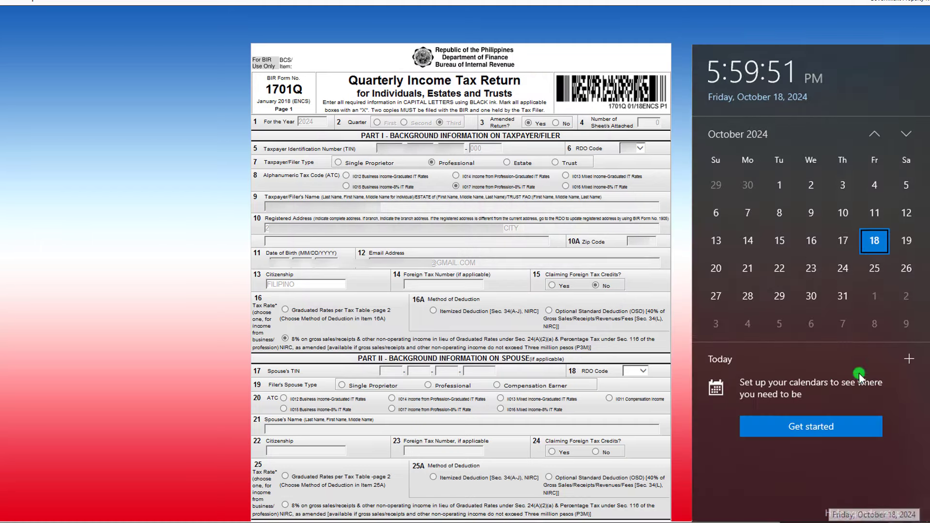
pyautogui.click(910, 129)
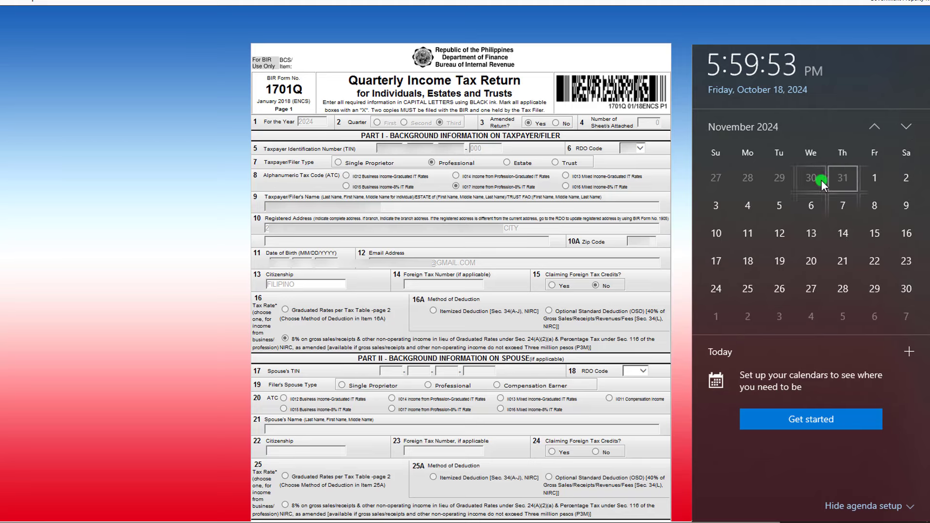
pyautogui.click(871, 240)
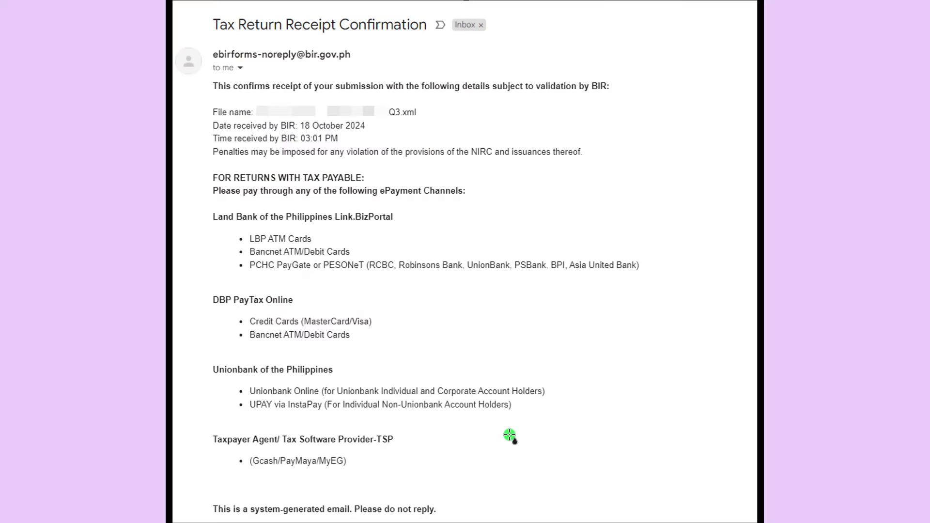